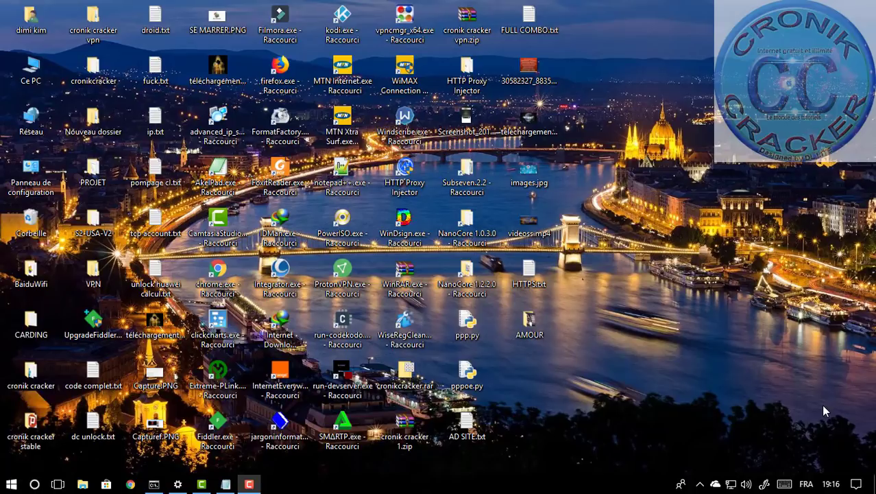
# Step: Open Chrome, minimize it to the desktop, then restore its new tab
pyautogui.click(130, 485)
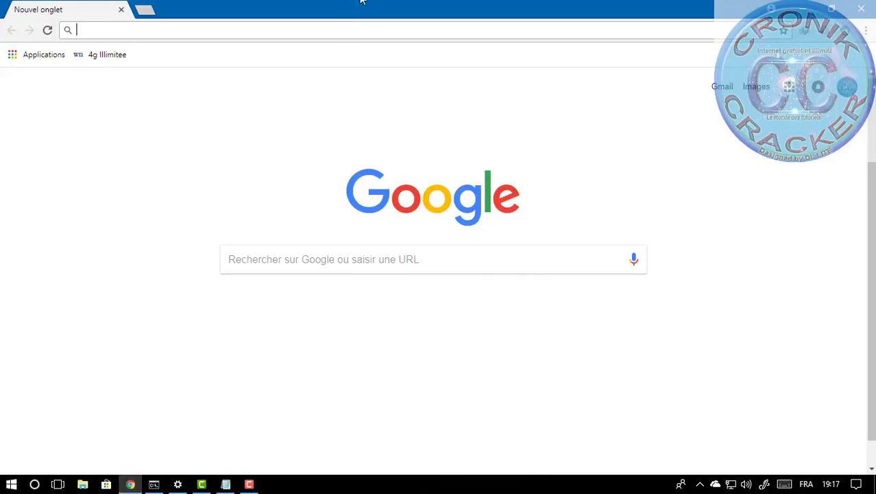
pyautogui.click(811, 7)
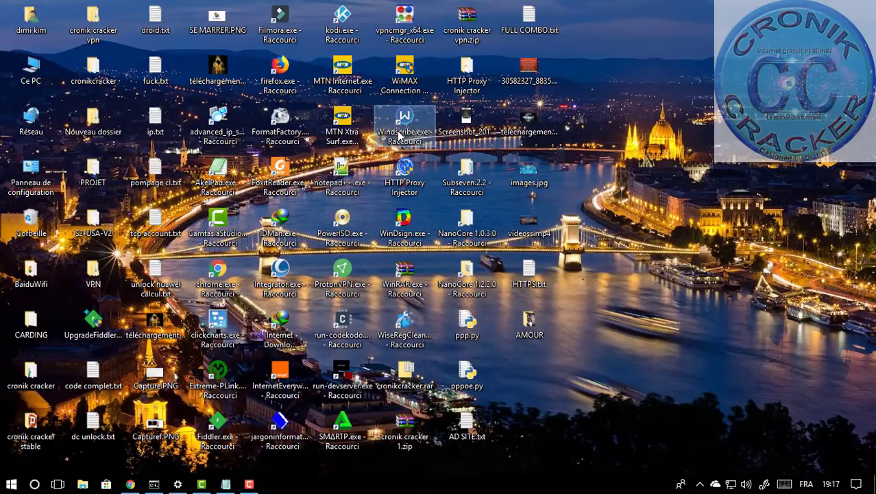
pyautogui.click(132, 485)
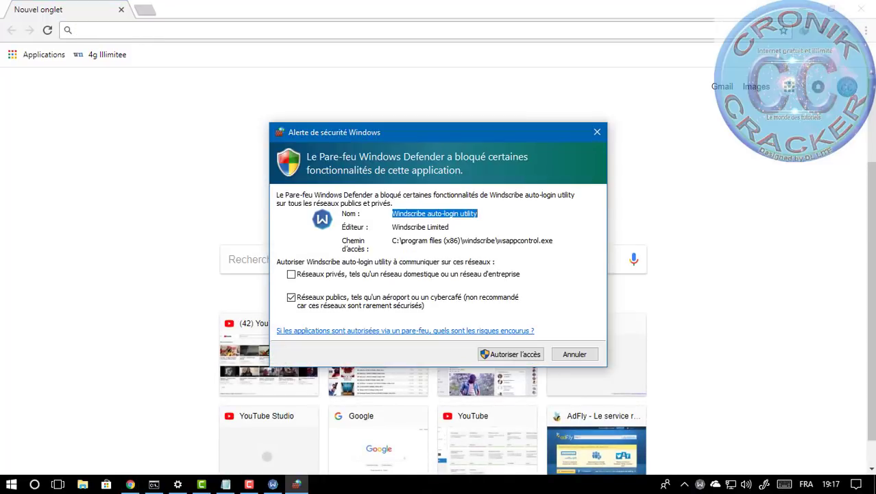
# Step: Allow Windscribe through the firewall on private networks only, then enter 'finch vpn' in the address bar
pyautogui.click(444, 300)
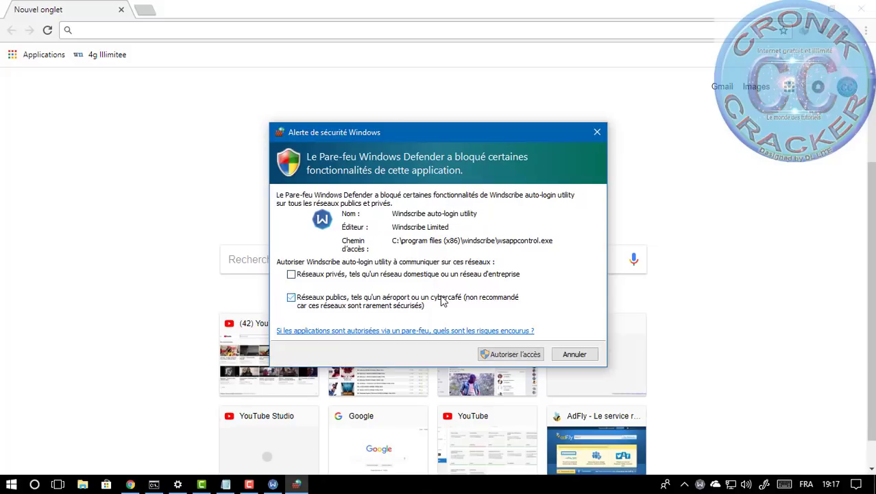
pyautogui.click(475, 278)
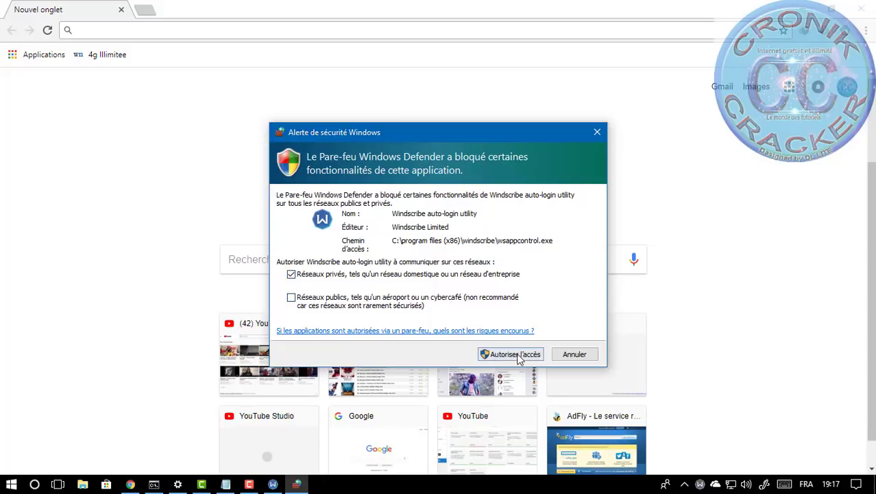
pyautogui.click(213, 26)
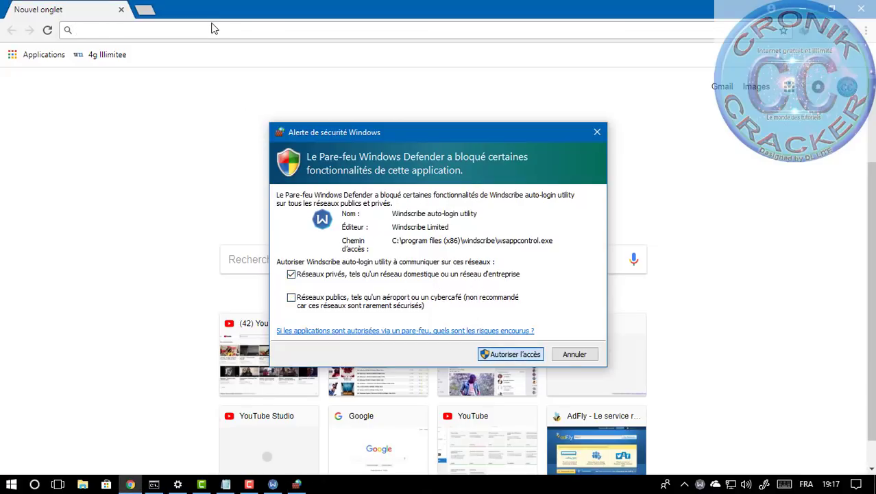
pyautogui.write('finch vpn')
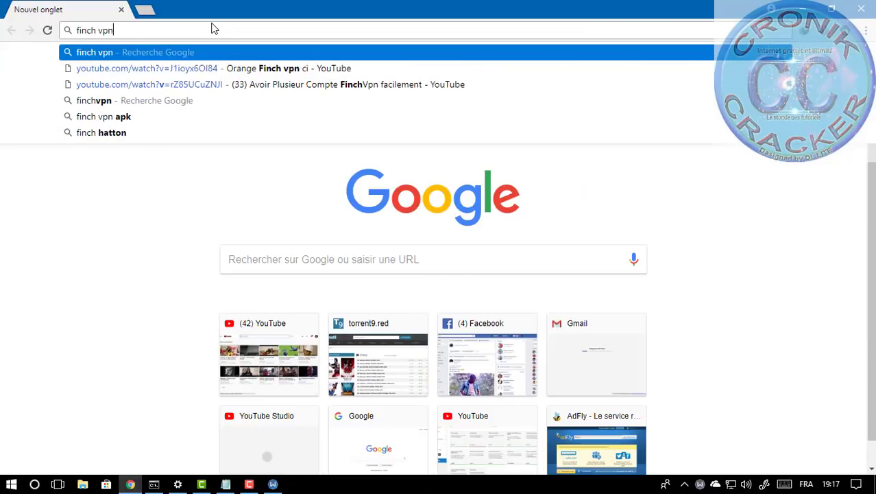
# Step: Search 'finch vpn', open the Register - FinchVPN result, and load temp-mail.org in a new tab
pyautogui.press('Return')
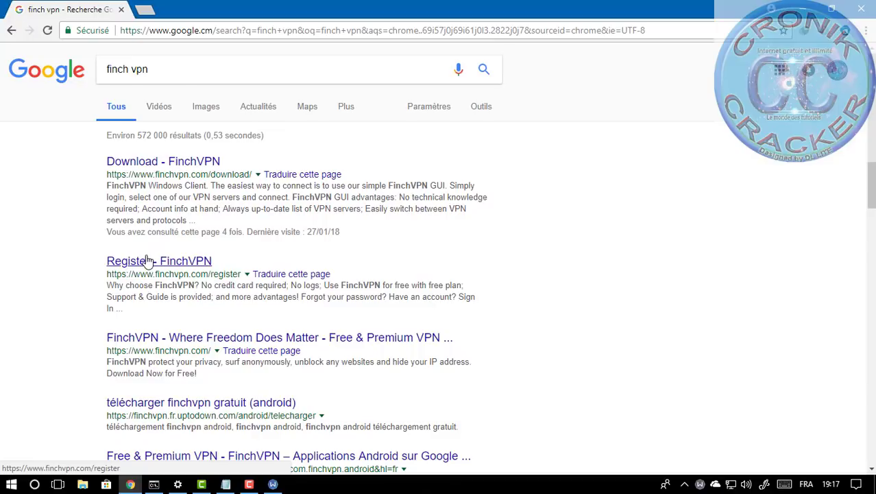
pyautogui.click(146, 261)
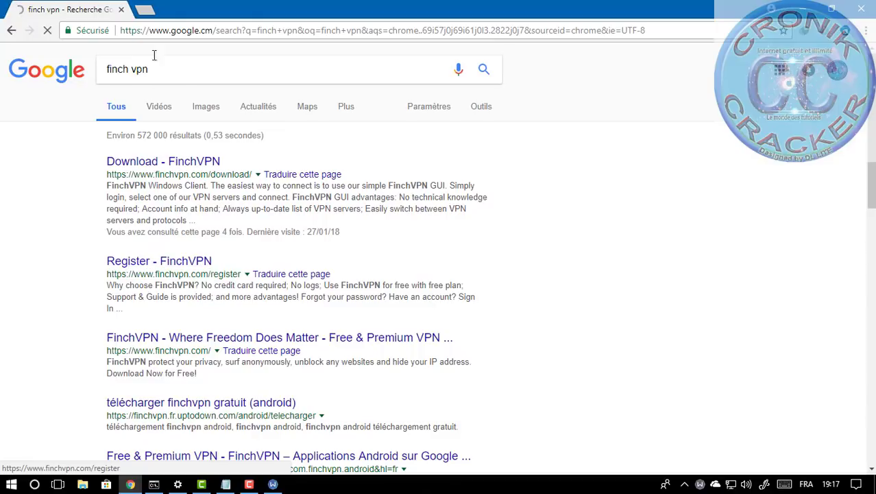
pyautogui.click(147, 10)
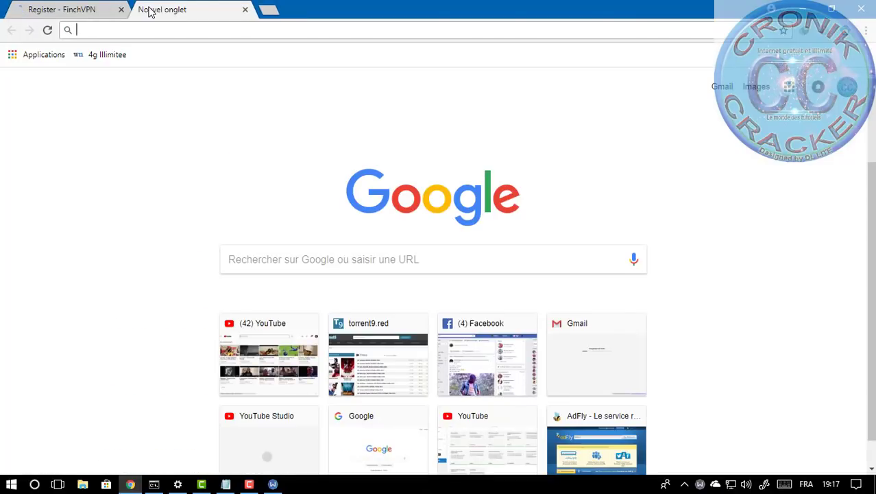
pyautogui.write('temp-mail.org')
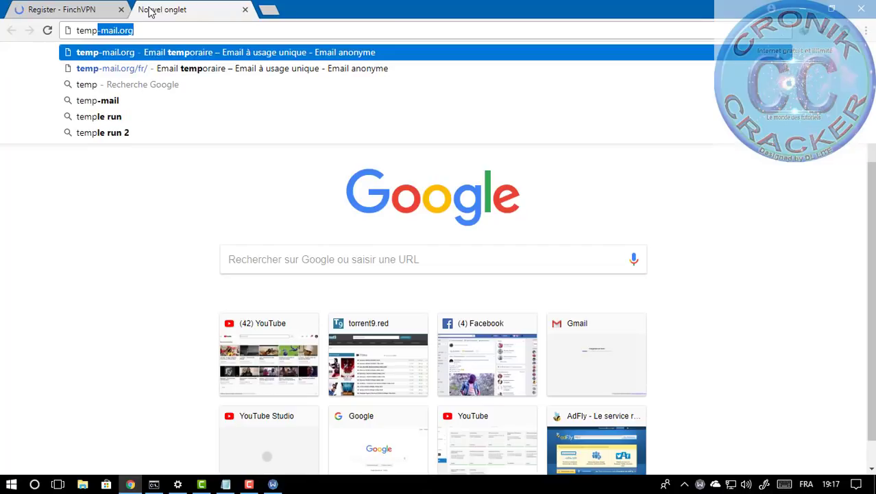
pyautogui.press('Return')
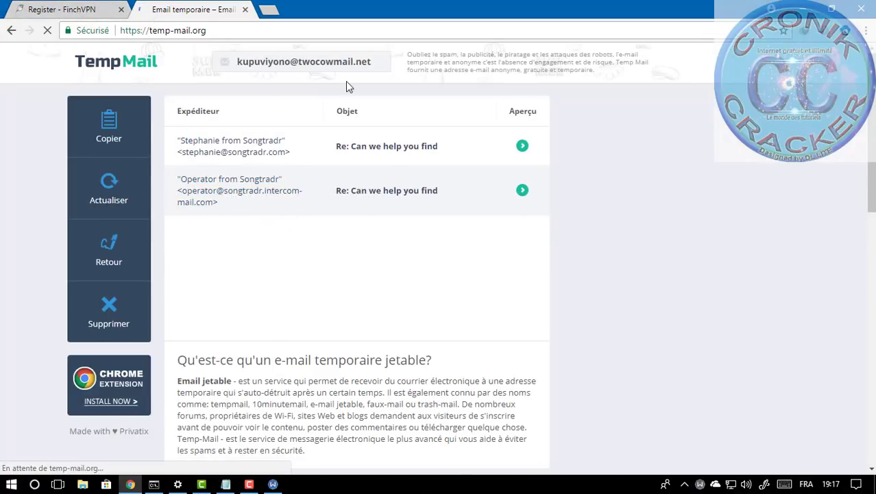
# Step: Select the temporary address on Temp Mail and return to the Register - FinchVPN tab
pyautogui.moveTo(379, 61); pyautogui.dragTo(236, 62)
pyautogui.hotkey('ctrl', 'c')
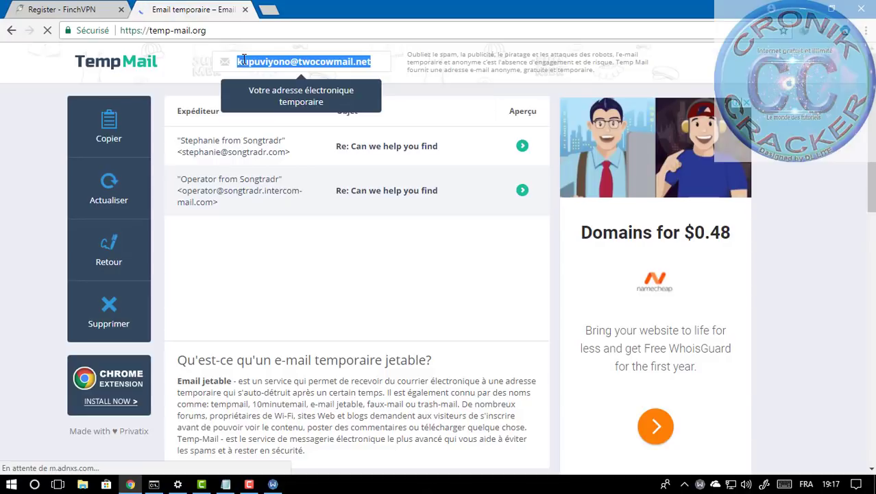
pyautogui.click(89, 8)
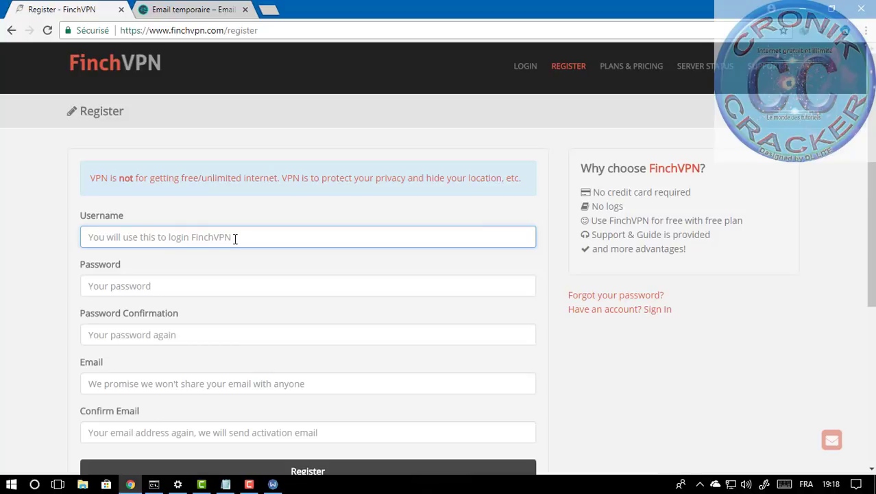
# Step: Enter the username and password twice, and paste the temporary address into Email
pyautogui.write('croniktu')
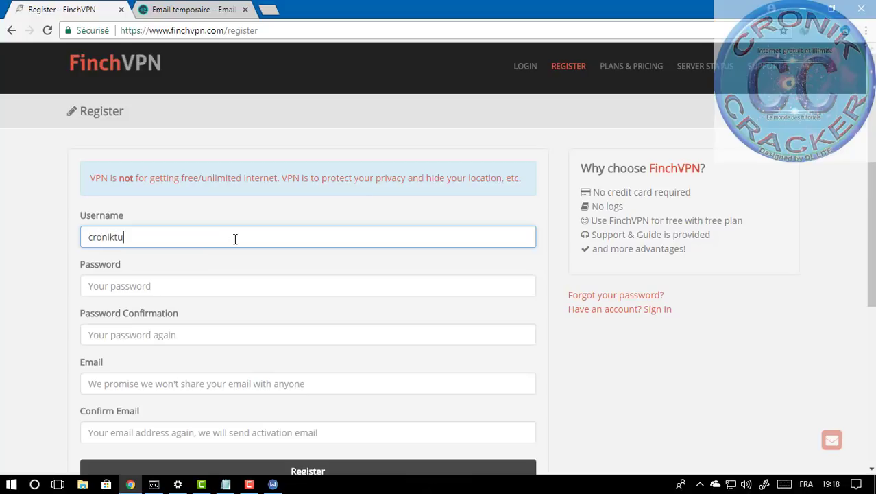
pyautogui.write('to123')
pyautogui.press('Tab')
pyautogui.write('•••••')
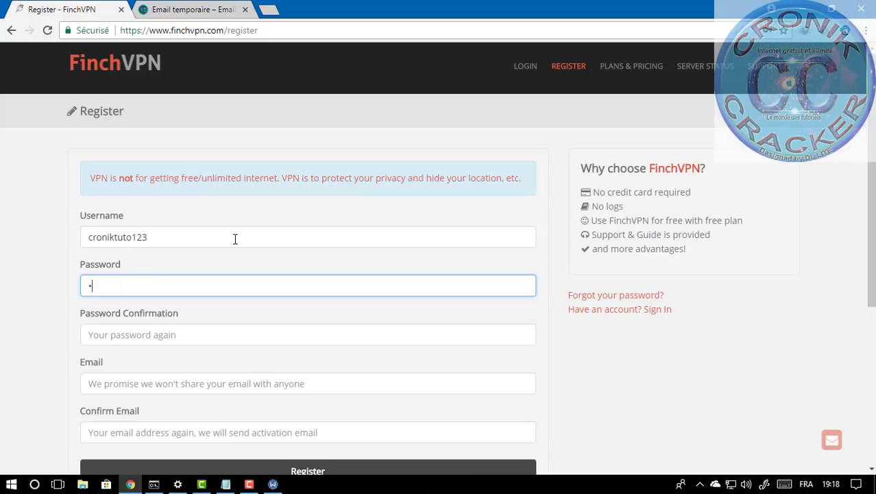
pyautogui.write('••••••••')
pyautogui.press('Tab')
pyautogui.write('•••••••')
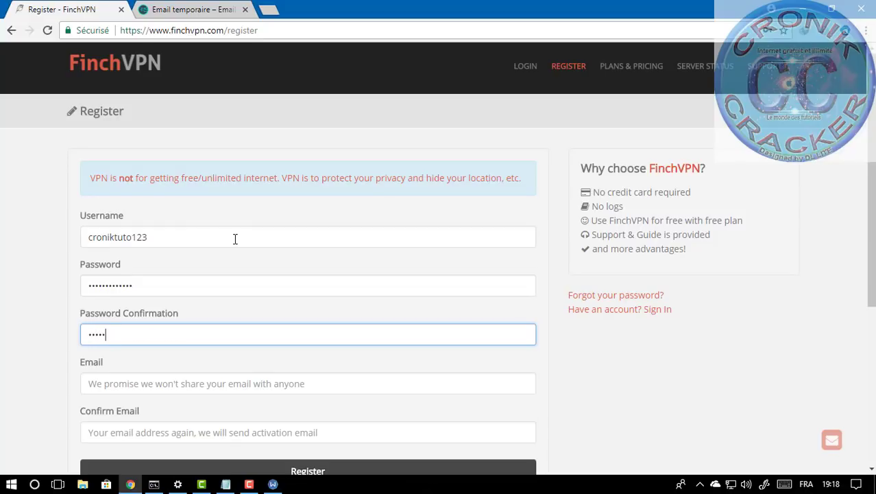
pyautogui.write('•••••••')
pyautogui.press('Tab')
pyautogui.hotkey('ctrl', 'v')
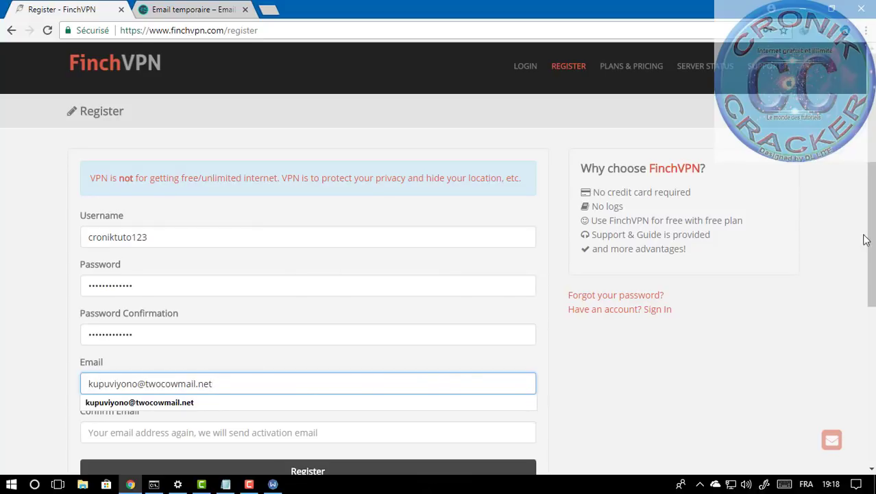
# Step: Fill Confirm Email with the temporary address, fixing its domain ending to .net, and submit the registration
pyautogui.scroll(-3, 429, 193)
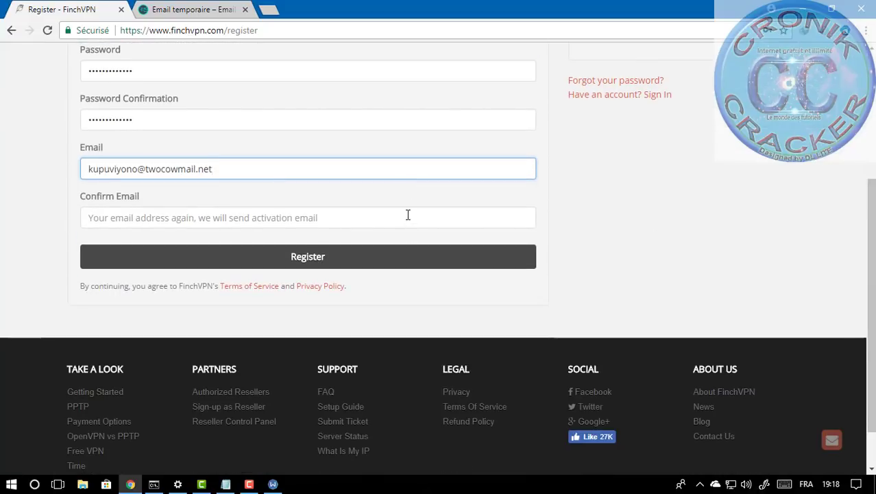
pyautogui.click(408, 215)
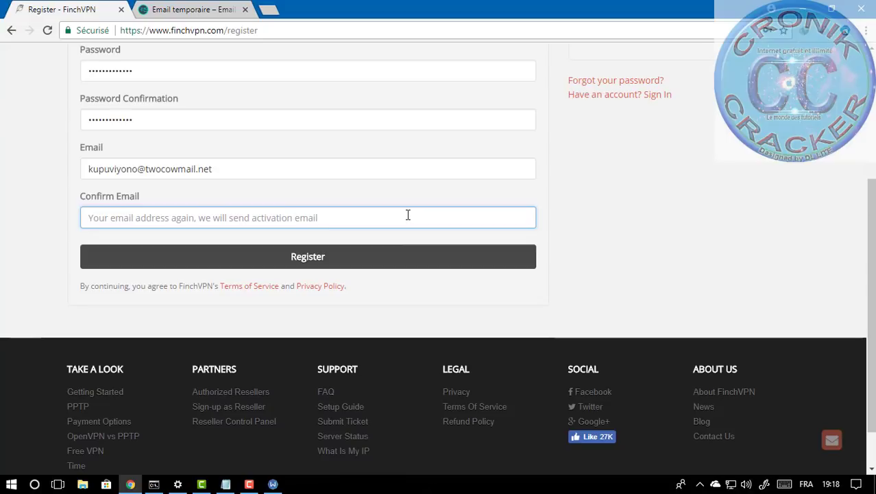
pyautogui.rightClick(408, 215)
pyautogui.click(435, 294)
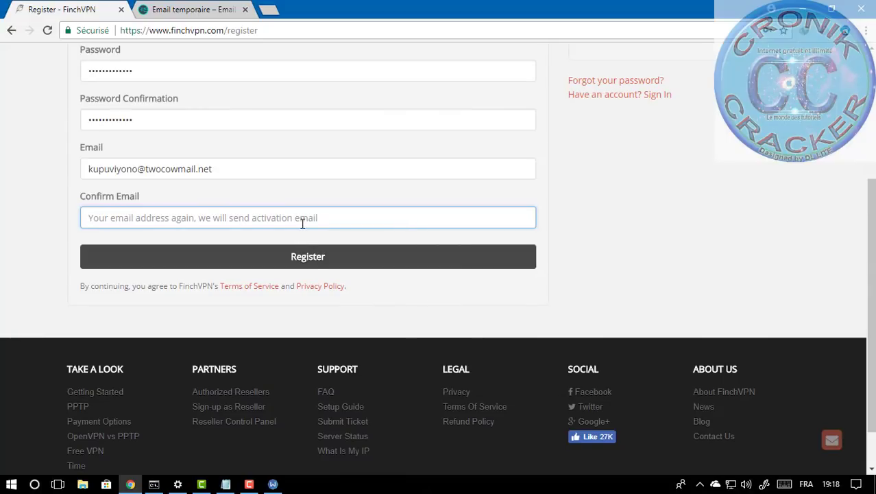
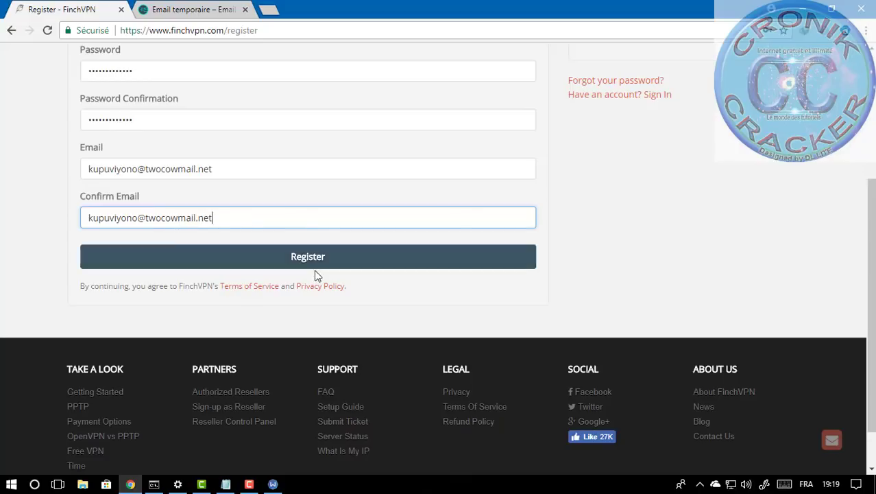
pyautogui.click(315, 260)
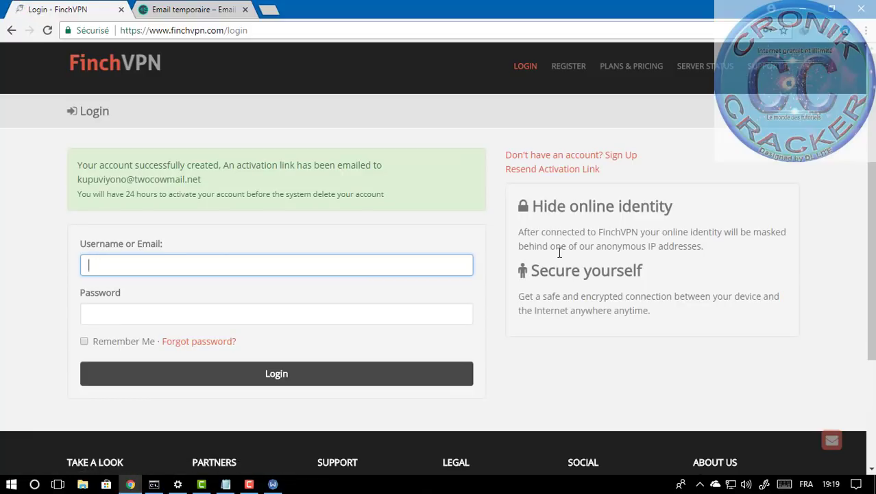
# Step: Open the 'Welcome to FinchVPN - Activate your new account' email and scroll to its activation link
pyautogui.click(194, 10)
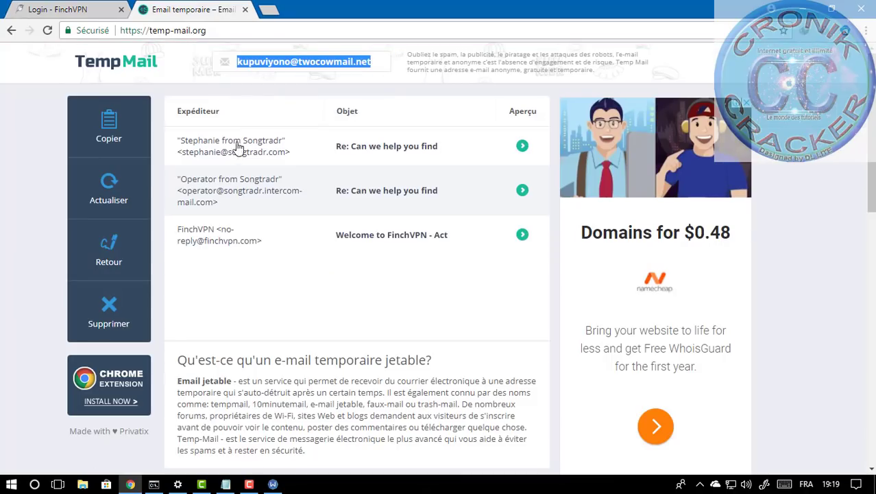
pyautogui.click(228, 240)
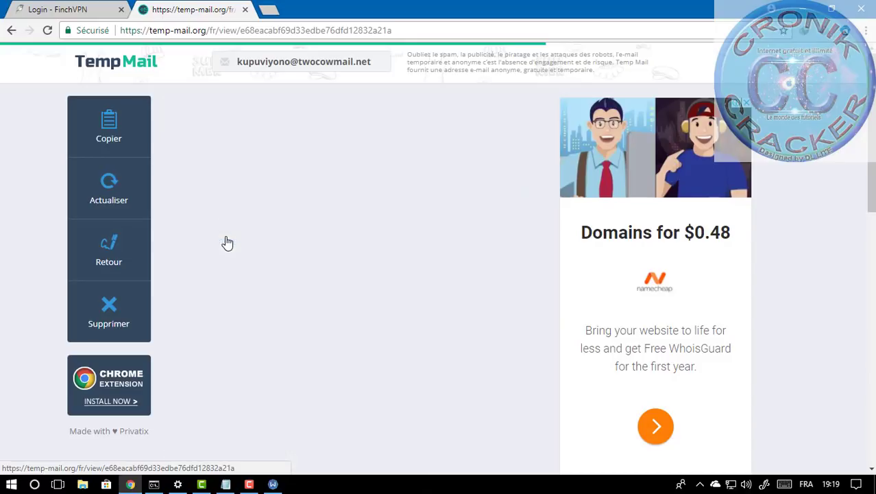
pyautogui.scroll(-3, 329, 206)
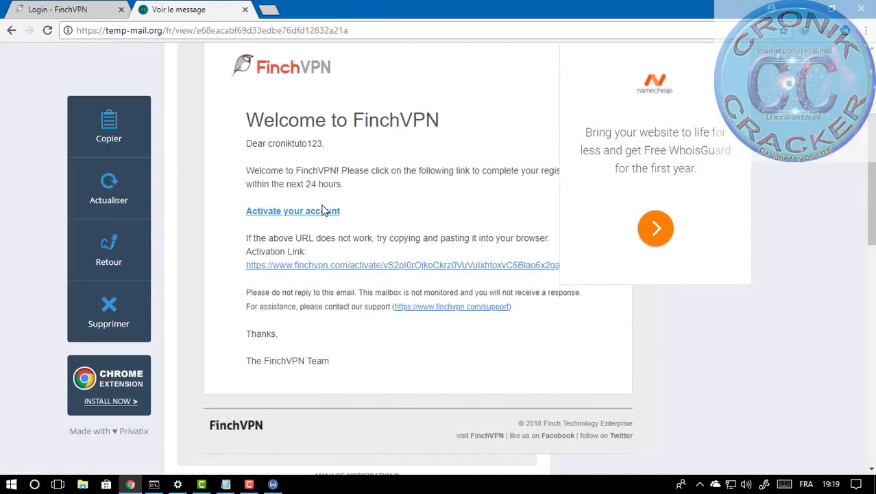
# Step: Follow the 'Activate your account' link and view the login tab confirming successful activation
pyautogui.click(321, 212)
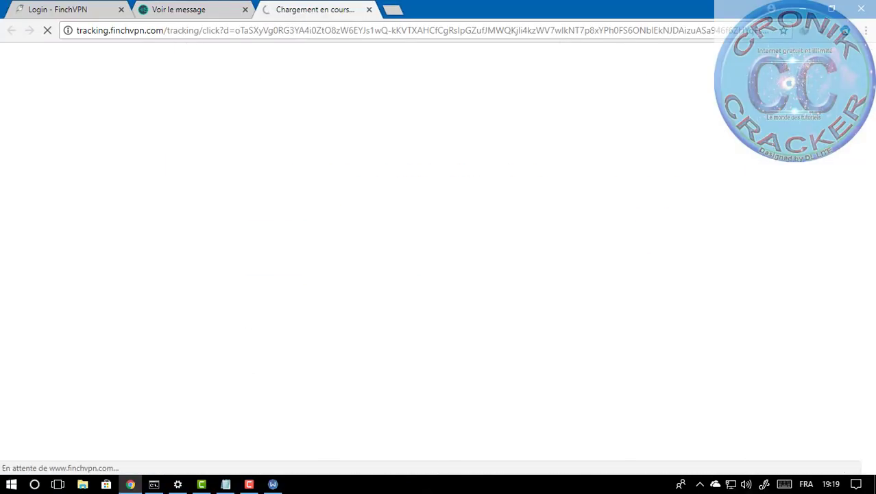
pyautogui.click(213, 10)
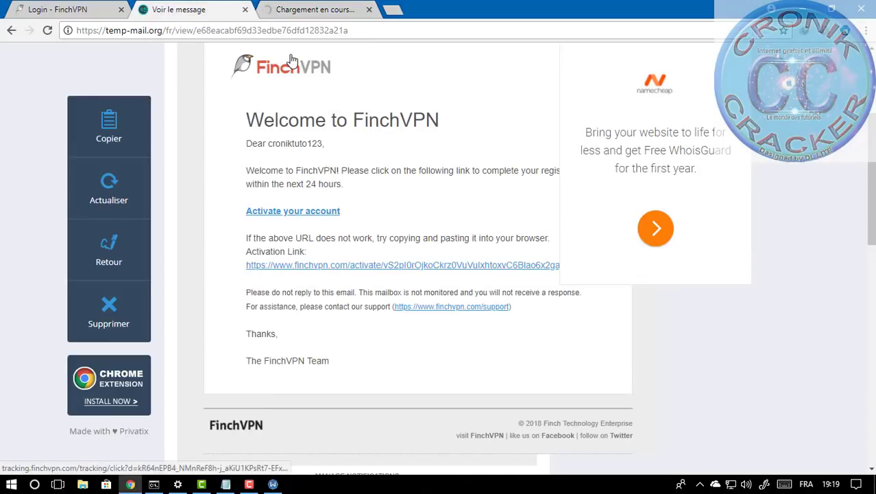
pyautogui.click(329, 8)
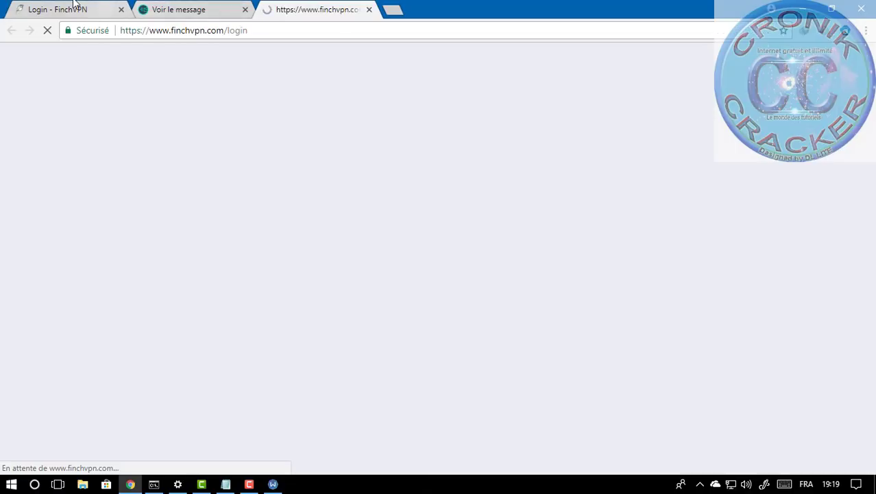
pyautogui.click(74, 9)
pyautogui.click(309, 7)
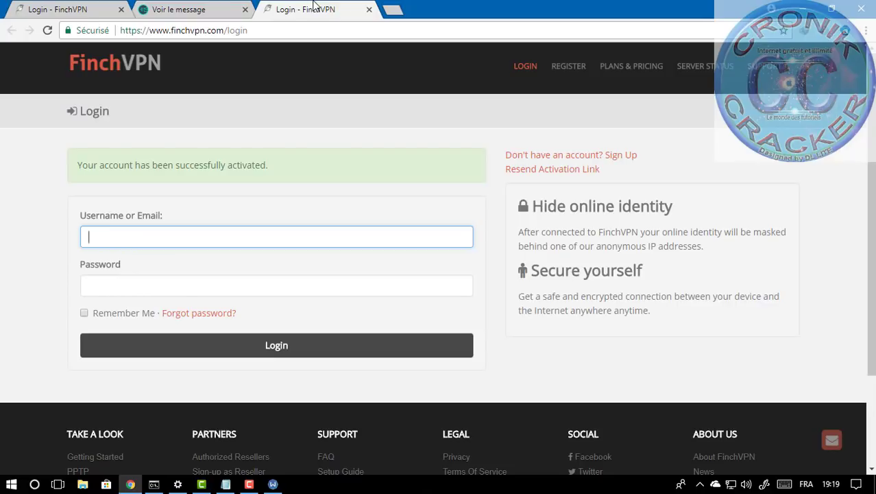
# Step: Back on the welcome email, bring up the saved Notepad note and put it away again
pyautogui.click(205, 11)
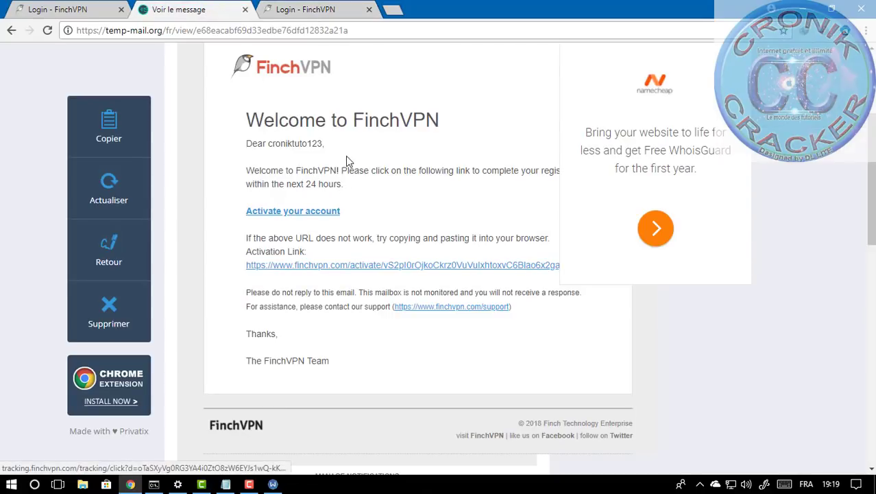
pyautogui.moveTo(225, 484)
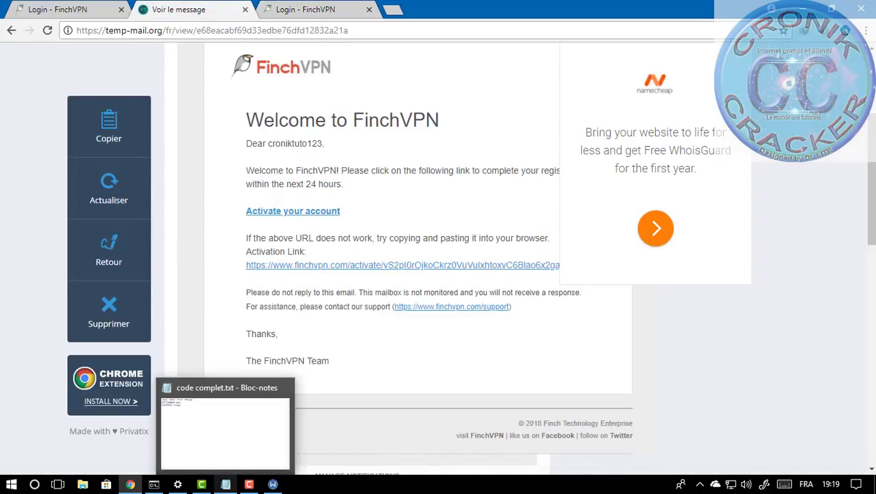
pyautogui.click(236, 428)
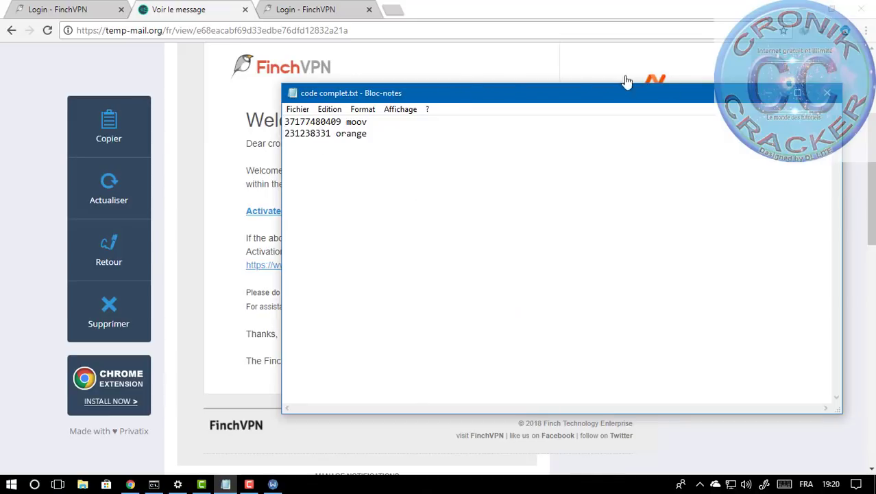
pyautogui.click(778, 95)
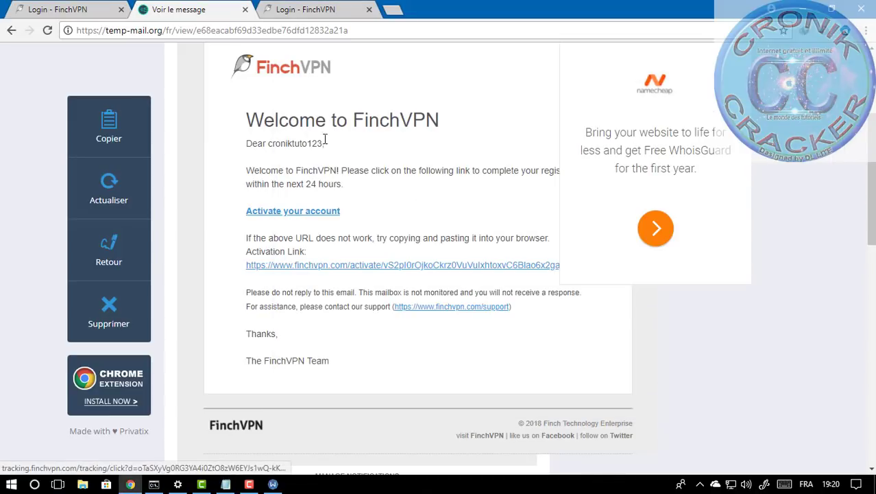
# Step: Select the username and 24-hour activation deadline in the email, then switch to the first FinchVPN login tab
pyautogui.moveTo(324, 145); pyautogui.dragTo(272, 145)
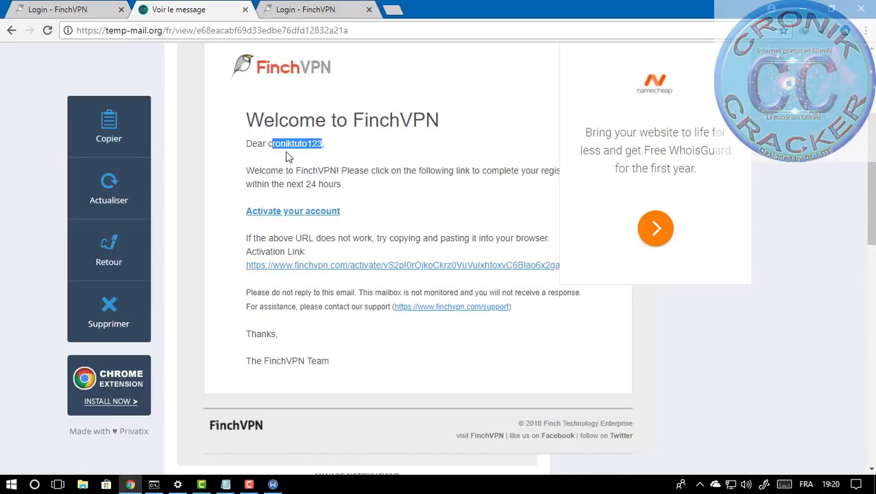
pyautogui.moveTo(264, 184); pyautogui.dragTo(381, 184)
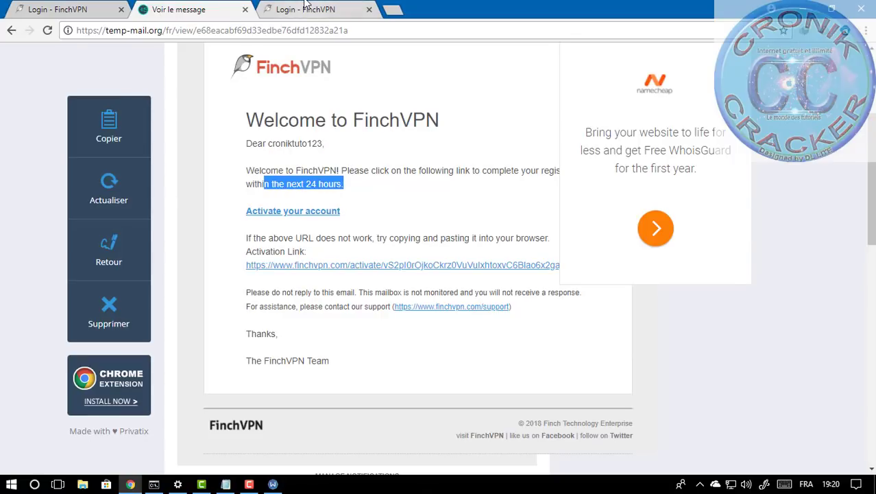
pyautogui.click(31, 8)
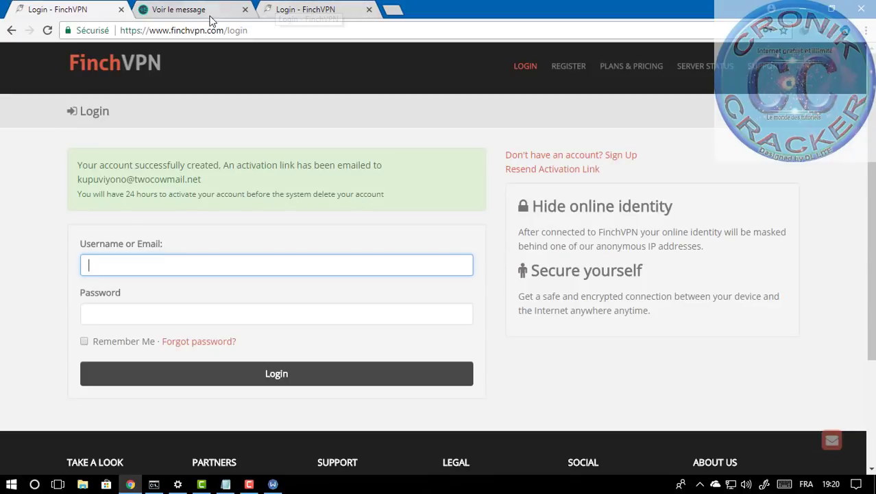
# Step: Load the DroidVPN free-trial signup page in the first tab
pyautogui.click(166, 29)
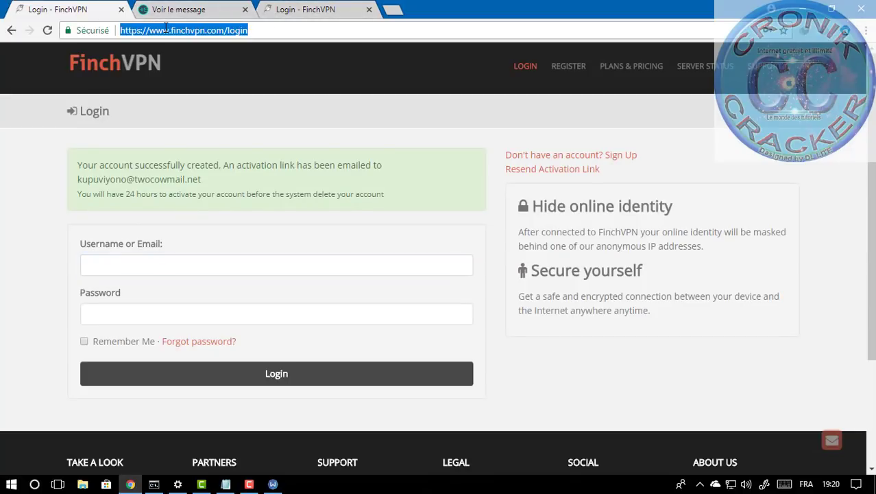
pyautogui.write('droidvpn')
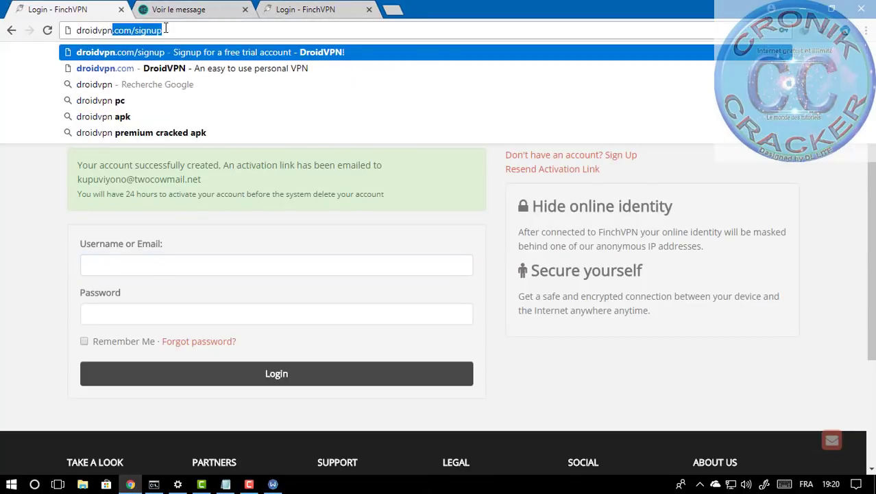
pyautogui.press('Return')
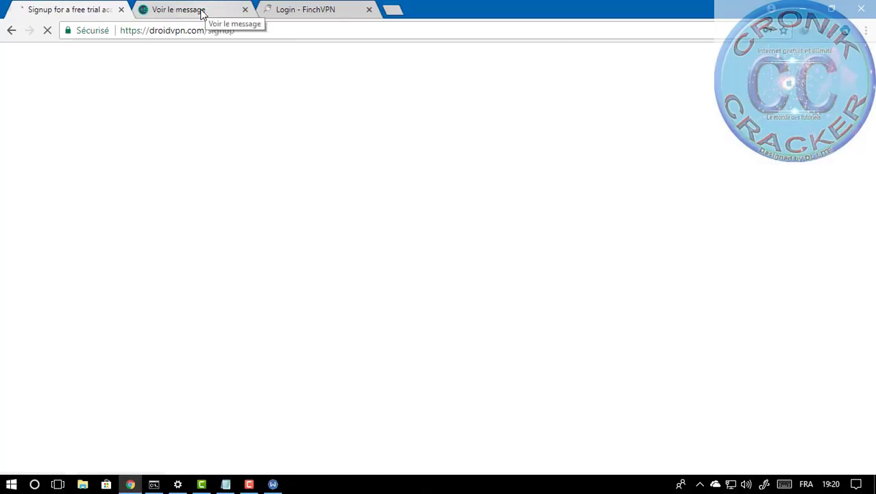
# Step: In the welcome email tab, search for 'your-freedom' from the address bar
pyautogui.click(203, 9)
pyautogui.click(68, 6)
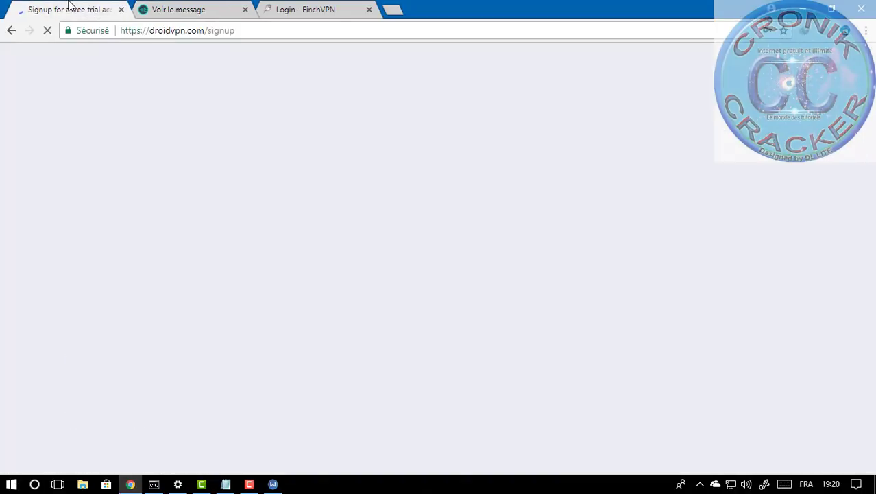
pyautogui.click(226, 9)
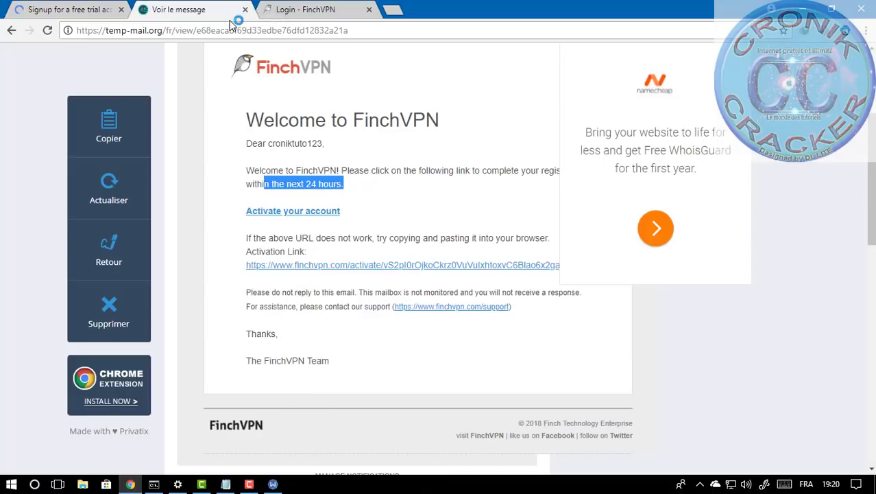
pyautogui.click(233, 30)
pyautogui.write('your')
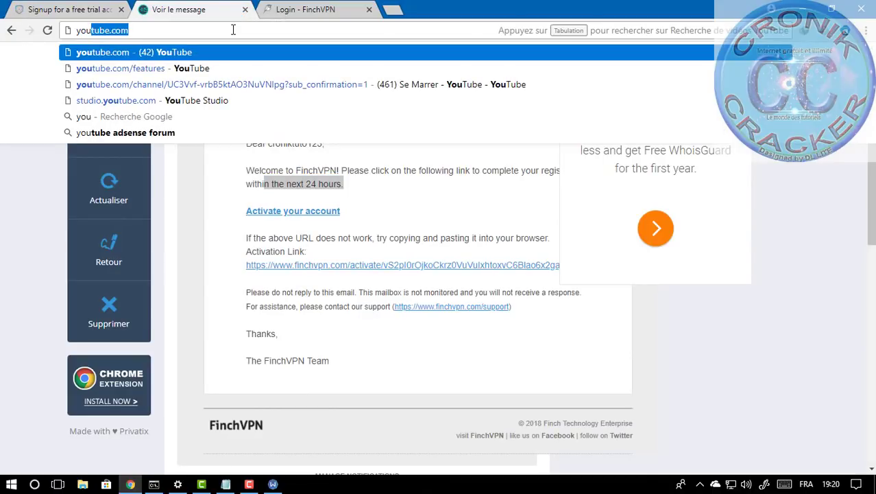
pyautogui.write('-')
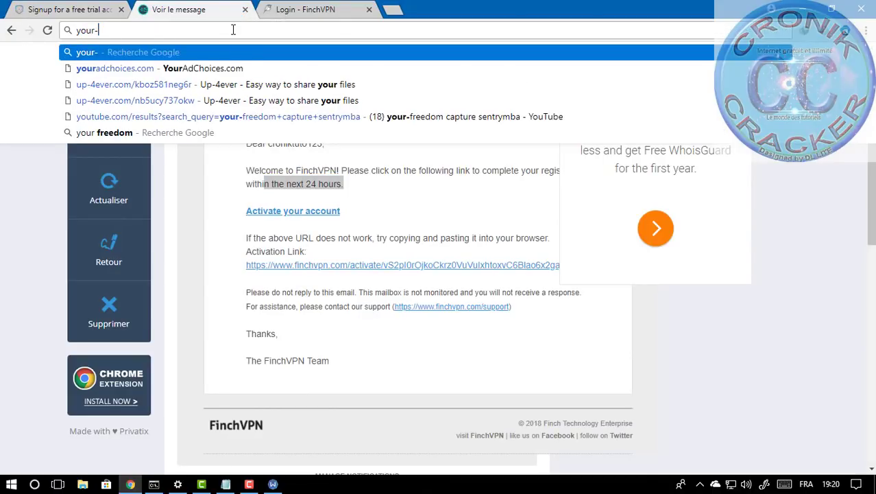
pyautogui.write('freedom')
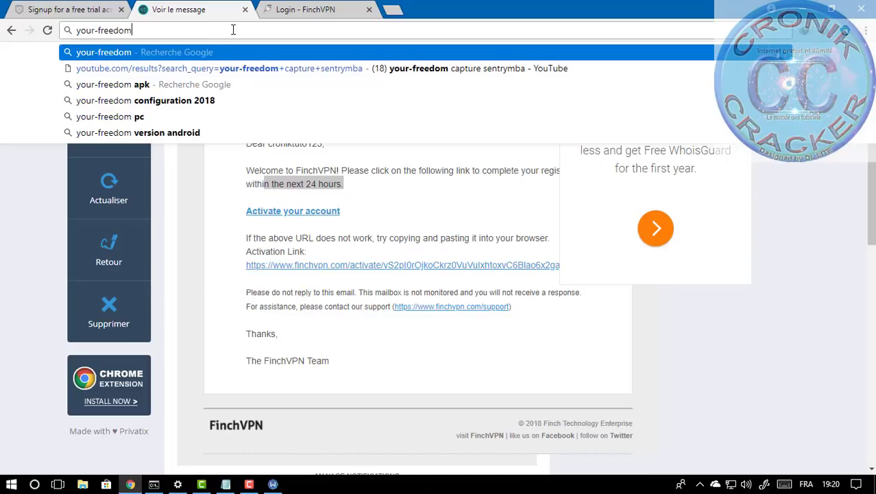
pyautogui.press('Return')
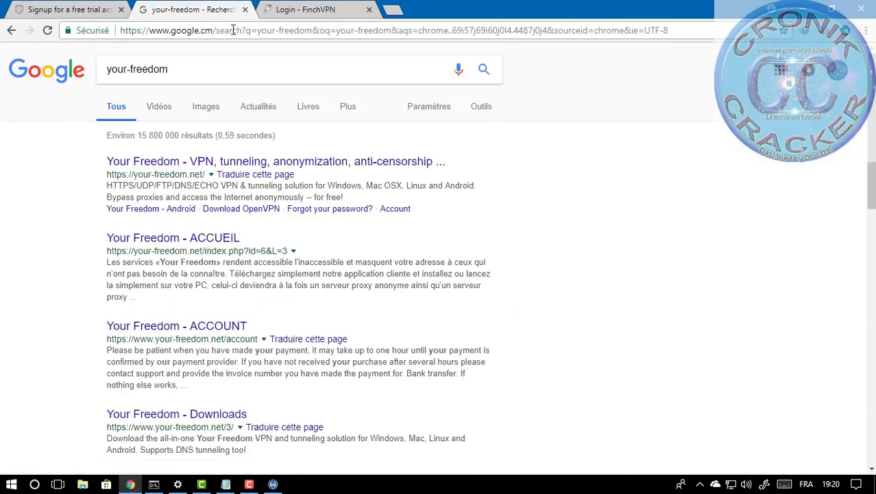
# Step: Open the top result, 'Your Freedom - VPN, tunneling, anonymization, anti-censorship'
pyautogui.click(241, 164)
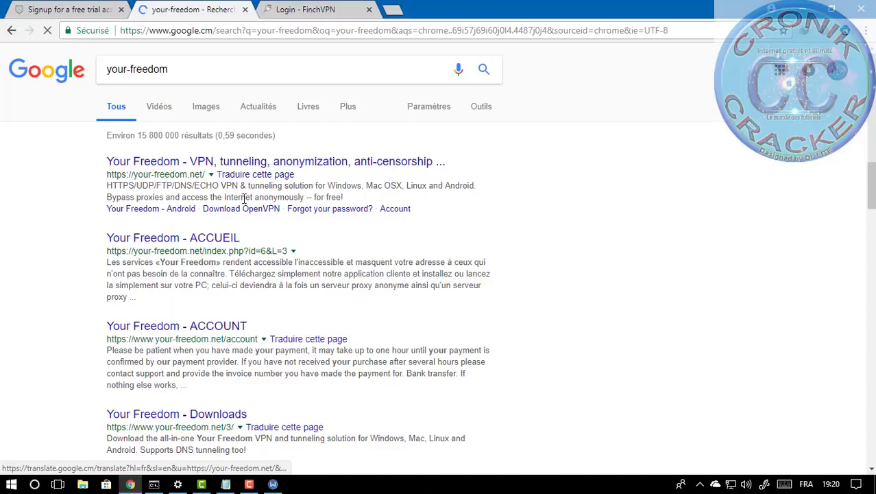